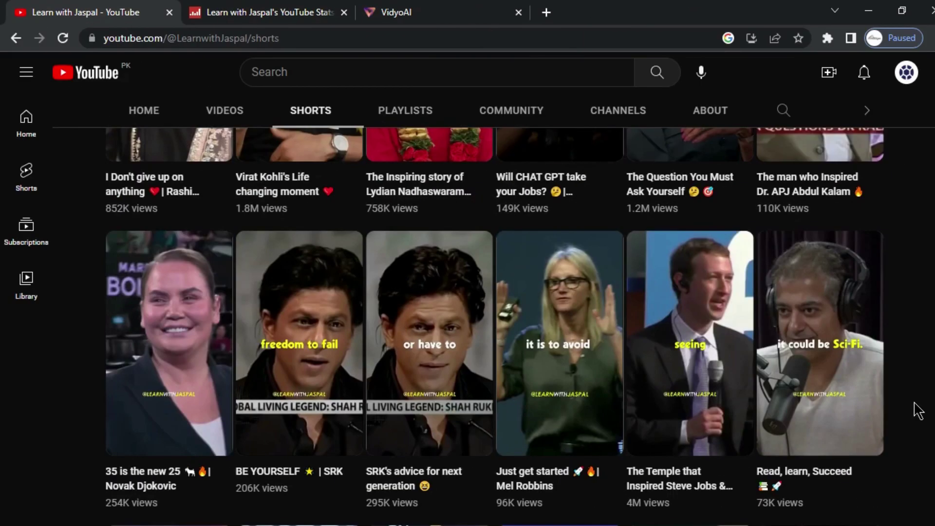
Scroll down through the creator's Shorts grid and back up.
scroll(916, 409, "down", 4)
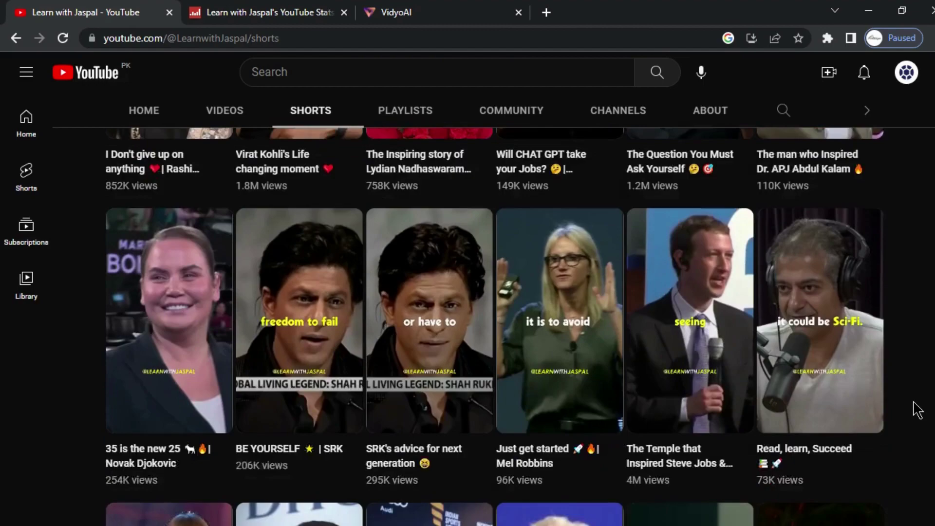
scroll(917, 411, "up", 4)
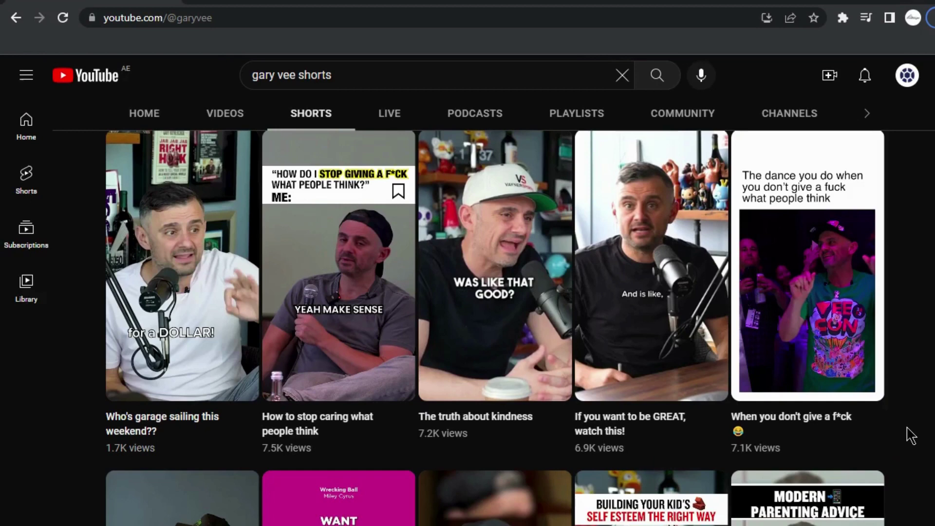
Scroll down through the GaryVee channel's Shorts thumbnails.
scroll(911, 435, "down", 4)
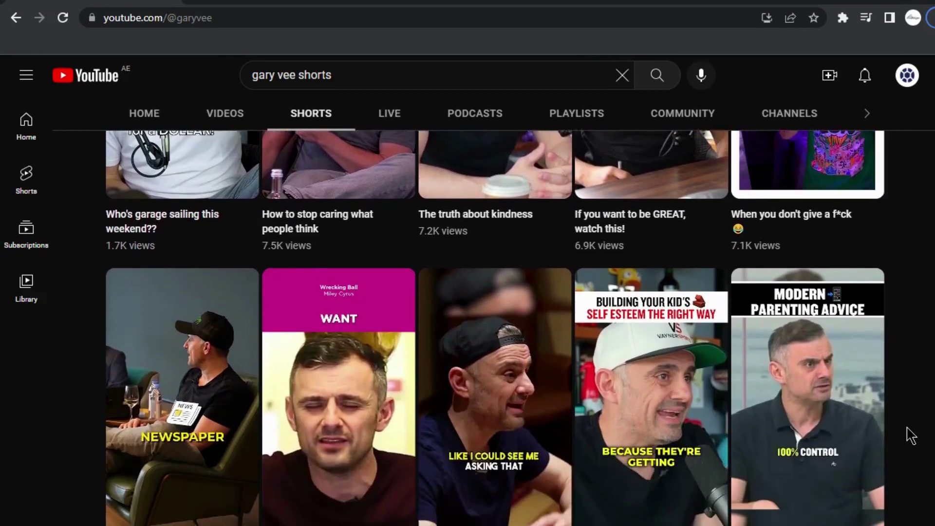
scroll(911, 435, "down", 5)
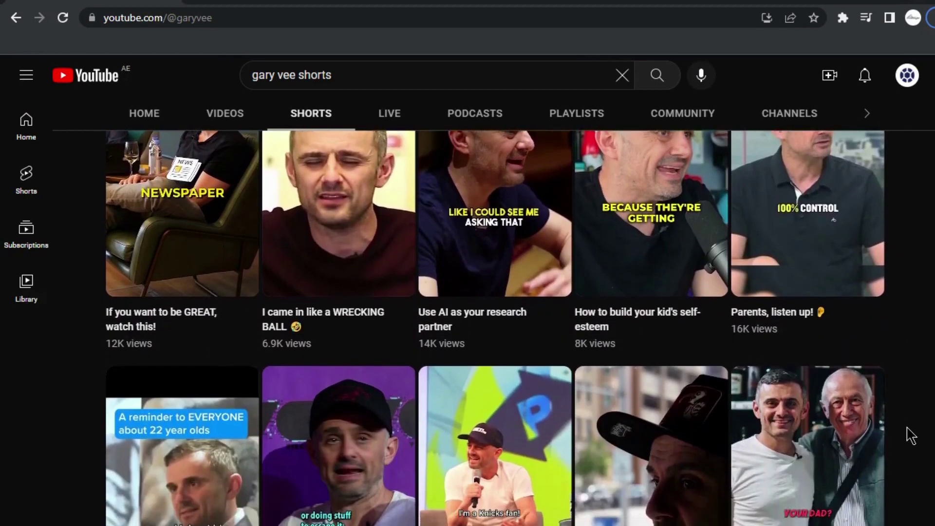
scroll(911, 435, "down", 1)
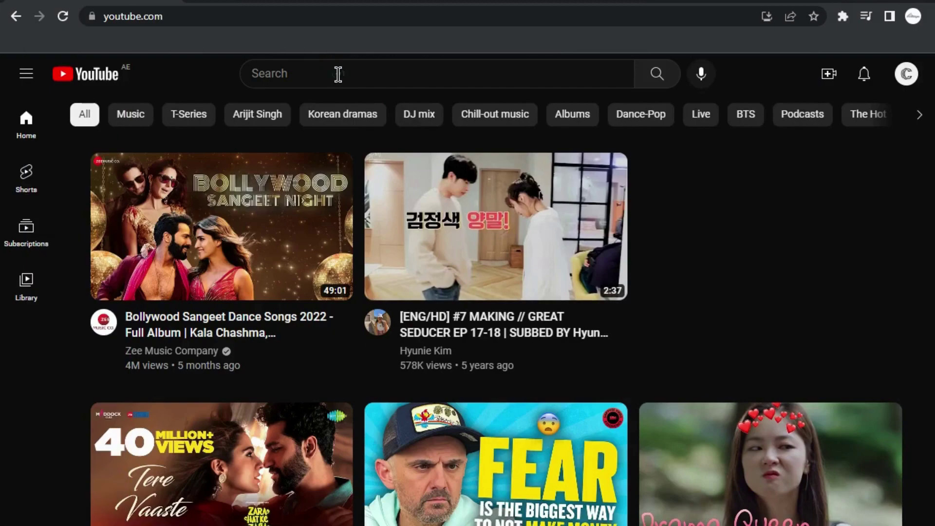
Search YouTube for 'gary vee podcast', browse the results, and select the episode's URL.
left_click(338, 74)
type("gary vee podcast")
key("Return")
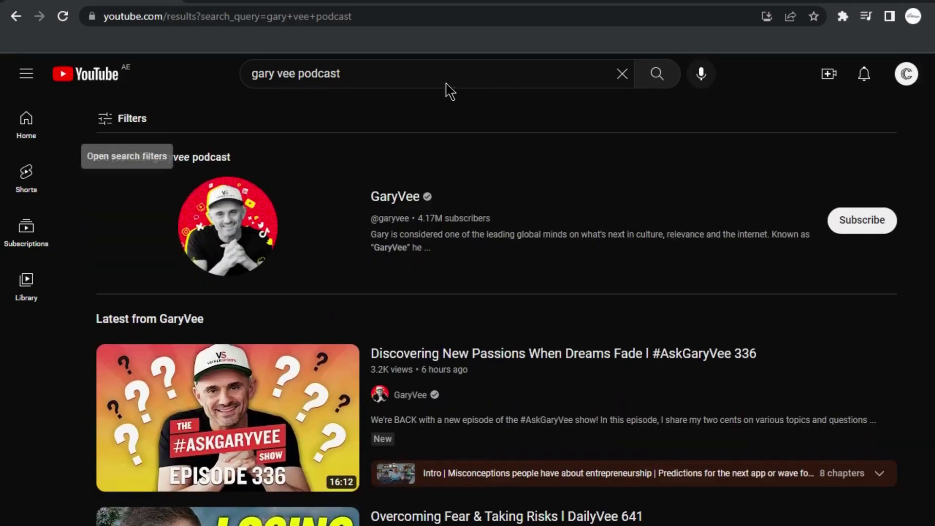
scroll(549, 182, "down", 15)
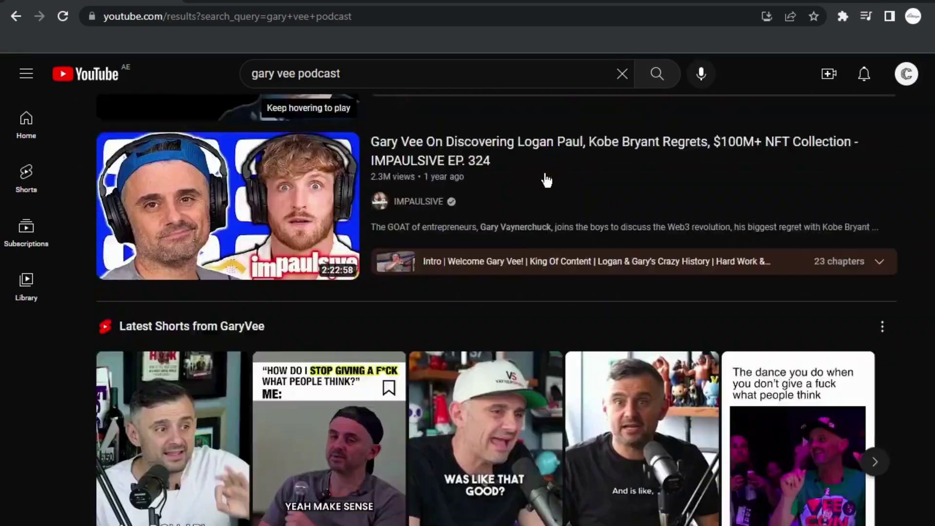
scroll(544, 173, "down", 10)
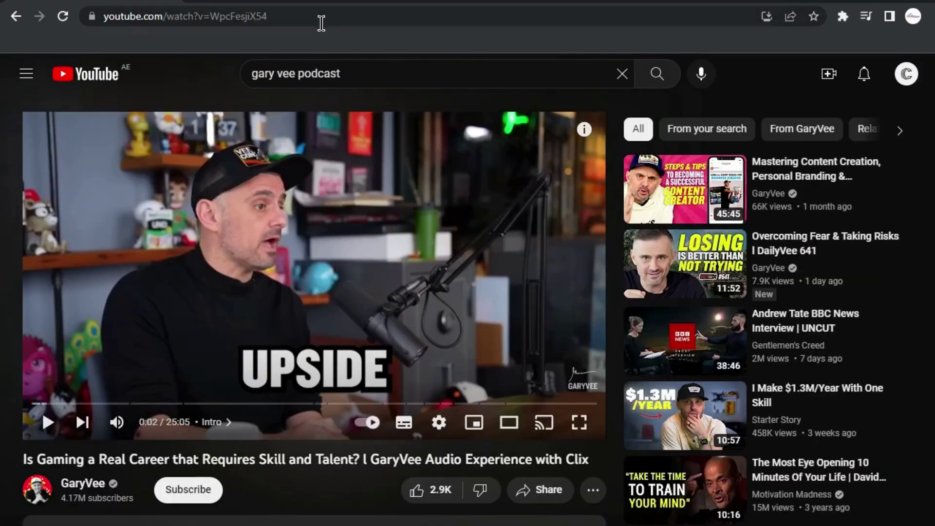
left_click(322, 21)
key("ctrl+c")
Go to vidyo.ai in a new tab and scroll through its homepage and pricing plans.
key("ctrl+t")
type("vidyo.")
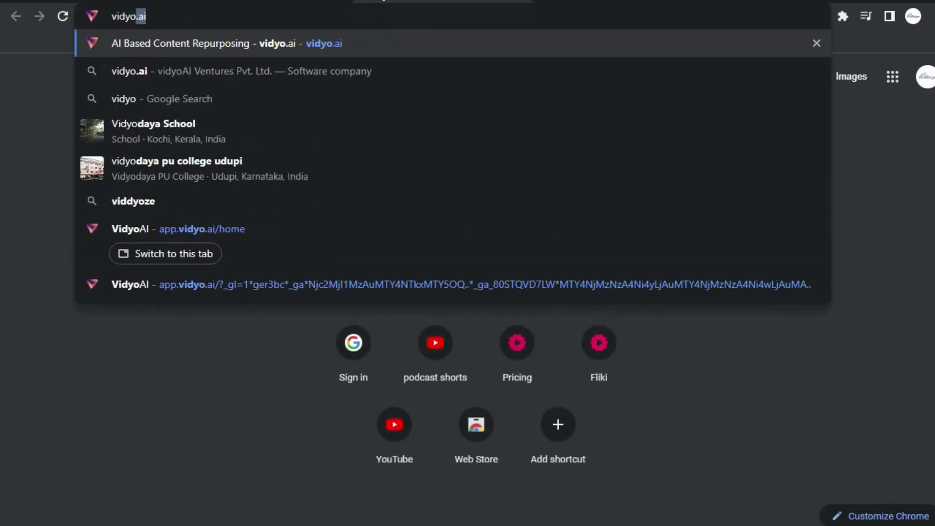
key("Return")
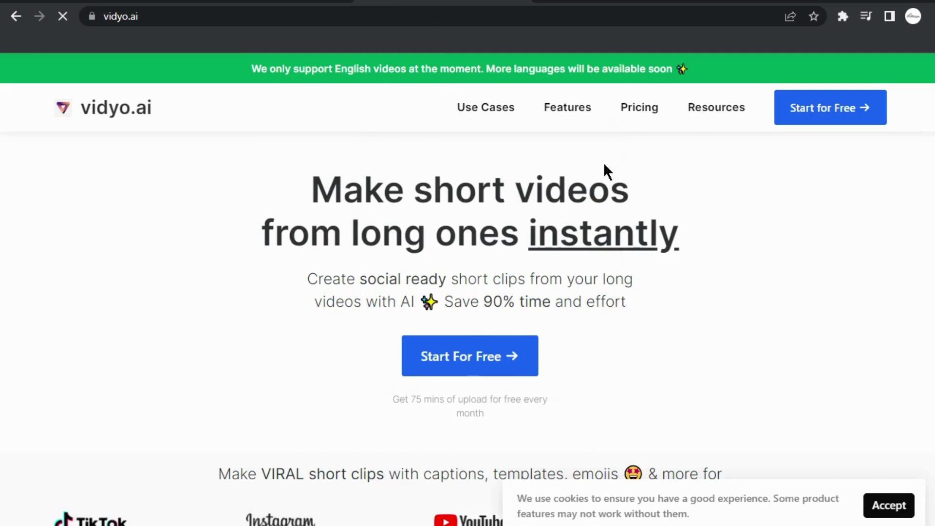
scroll(760, 241, "down", 9)
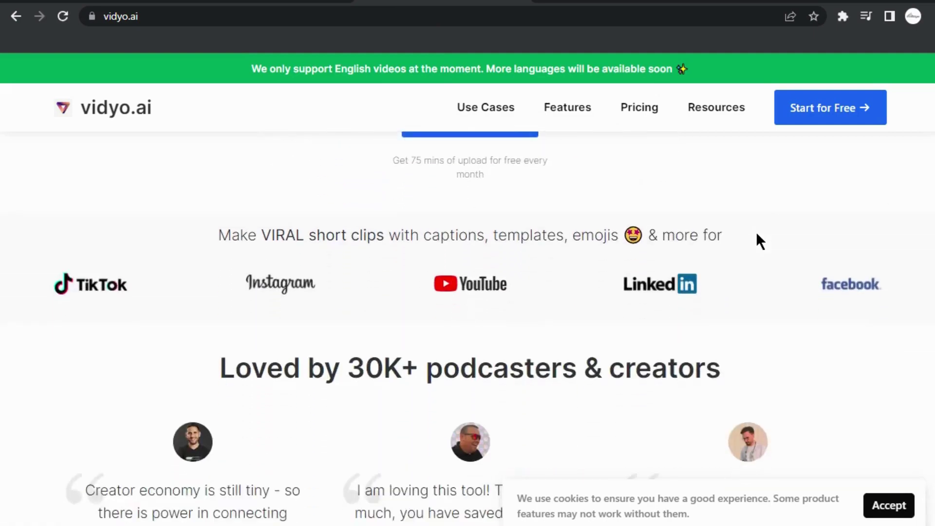
scroll(756, 232, "down", 10)
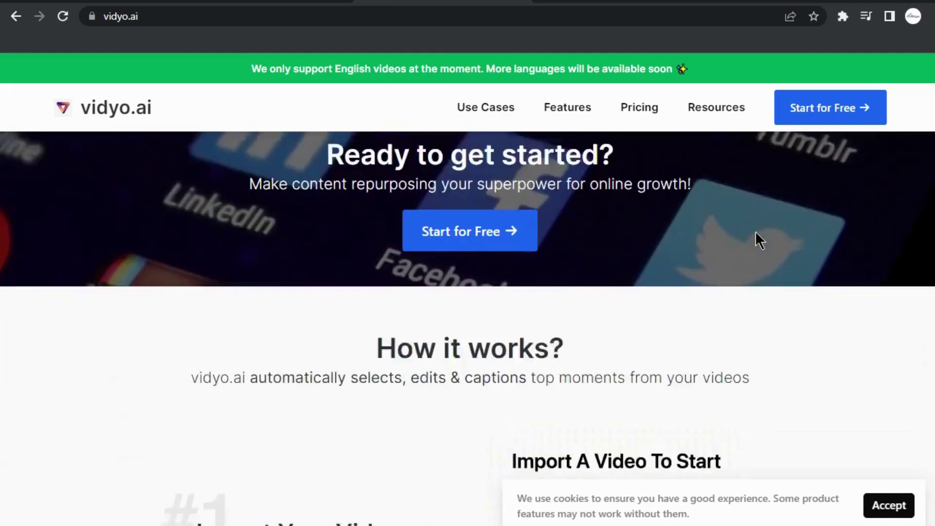
scroll(755, 231, "down", 5)
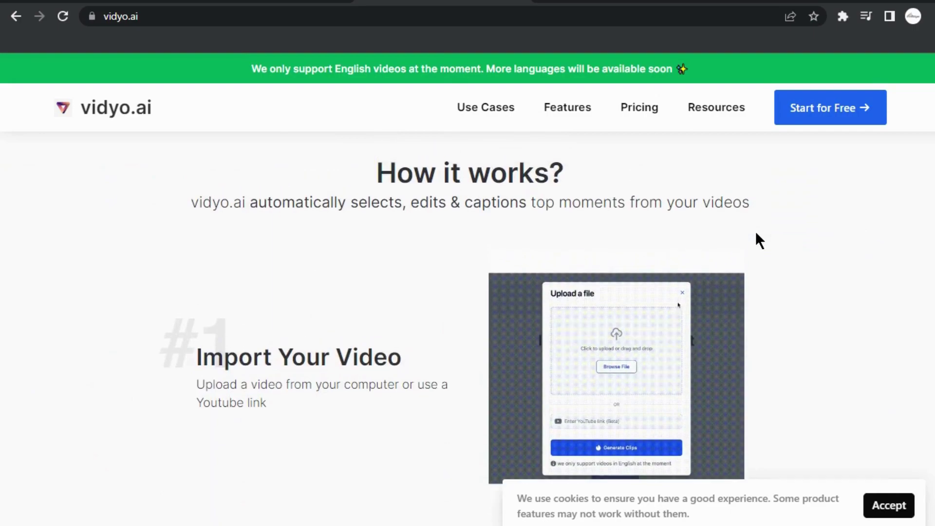
scroll(756, 231, "down", 6)
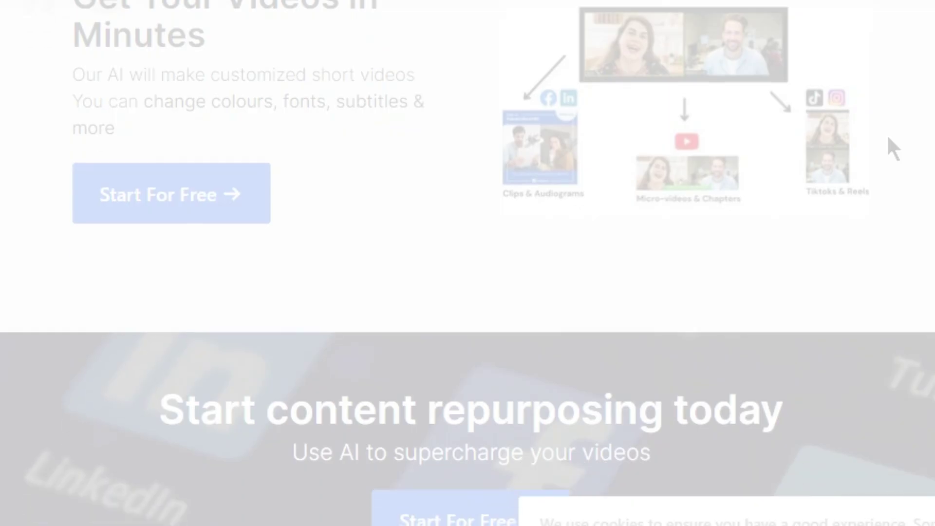
scroll(888, 134, "up", 15)
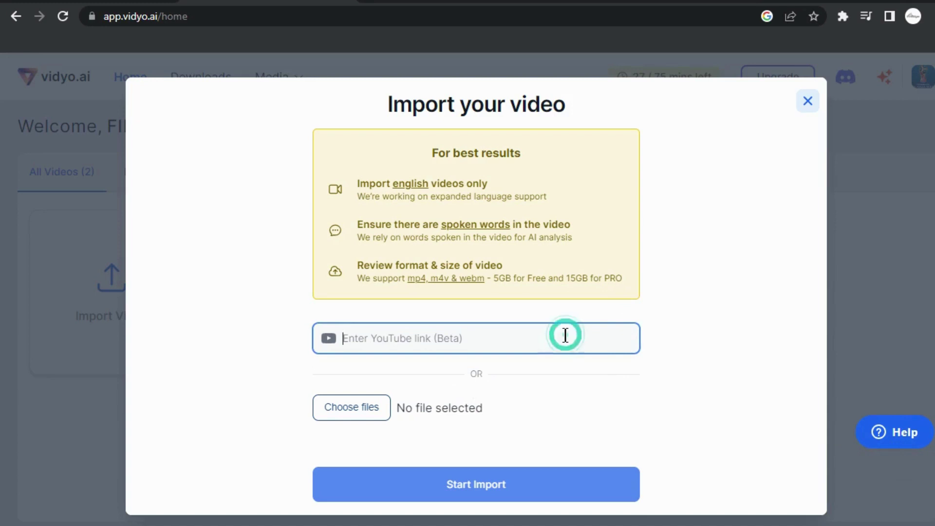
Import the podcast's YouTube link into vidyo.ai and open its generated clips.
key("ctrl+v")
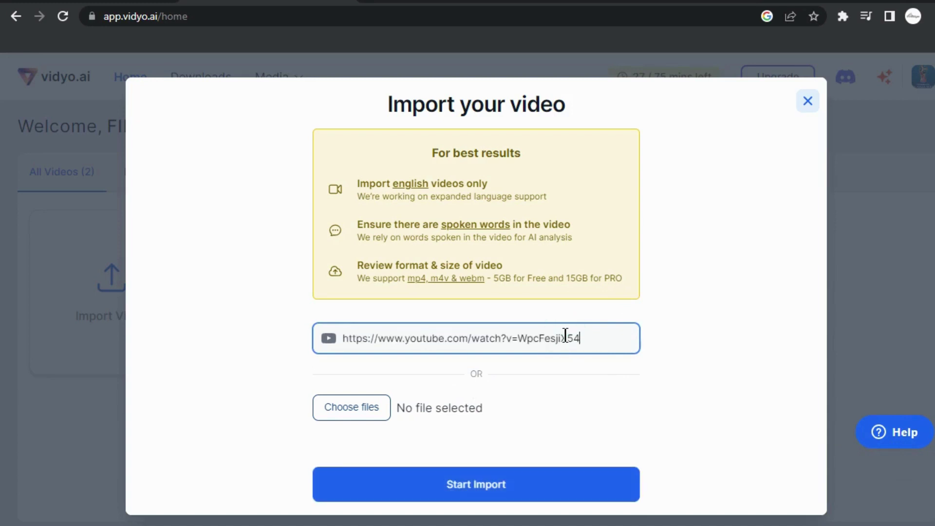
left_click(474, 495)
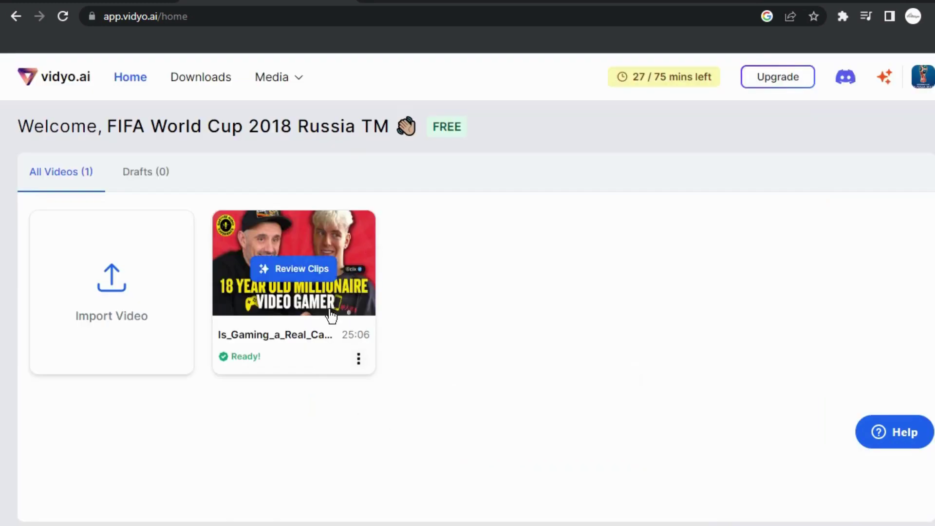
left_click(300, 273)
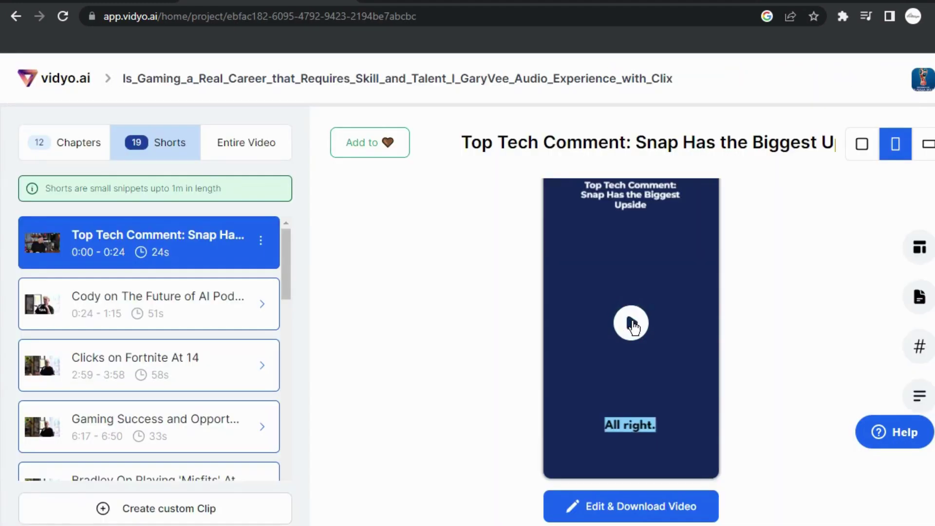
Preview the first short, 'Top Tech Comment: Snap Has the Biggest Upside', then pause it.
left_click(633, 326)
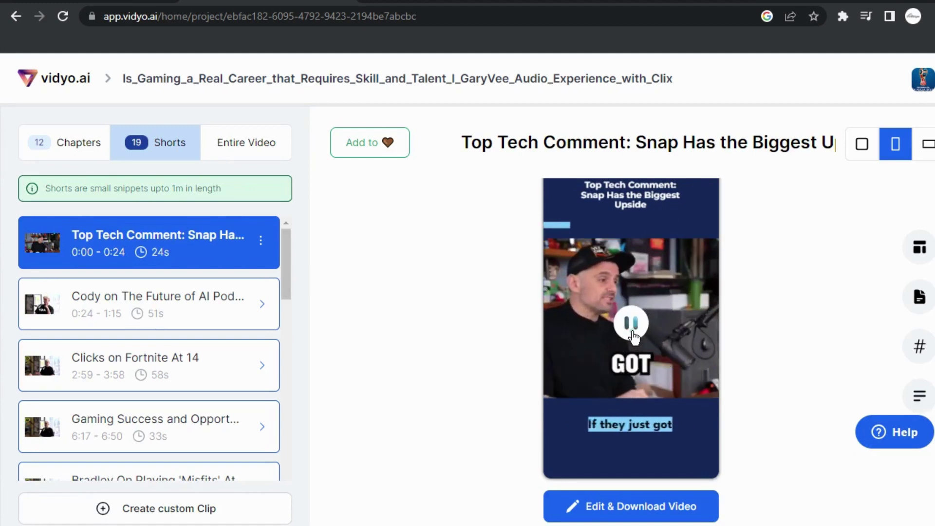
left_click(550, 251)
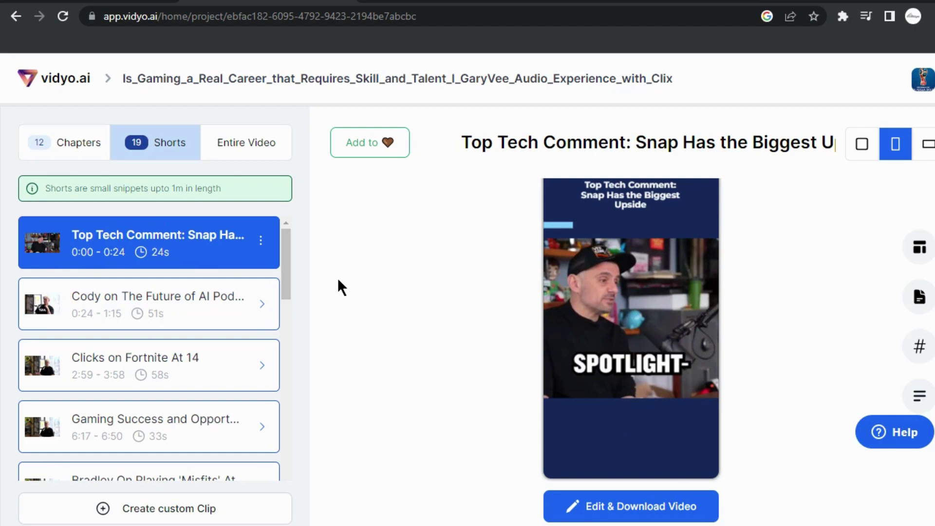
left_click_drag(281, 265, 285, 306)
Open the first short in the editor and export it at 720p.
left_click(631, 507)
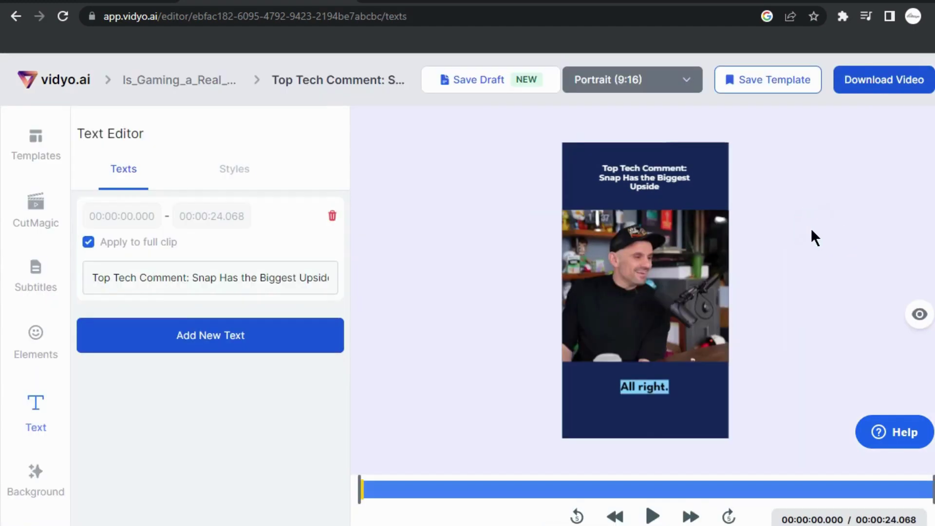
left_click(873, 91)
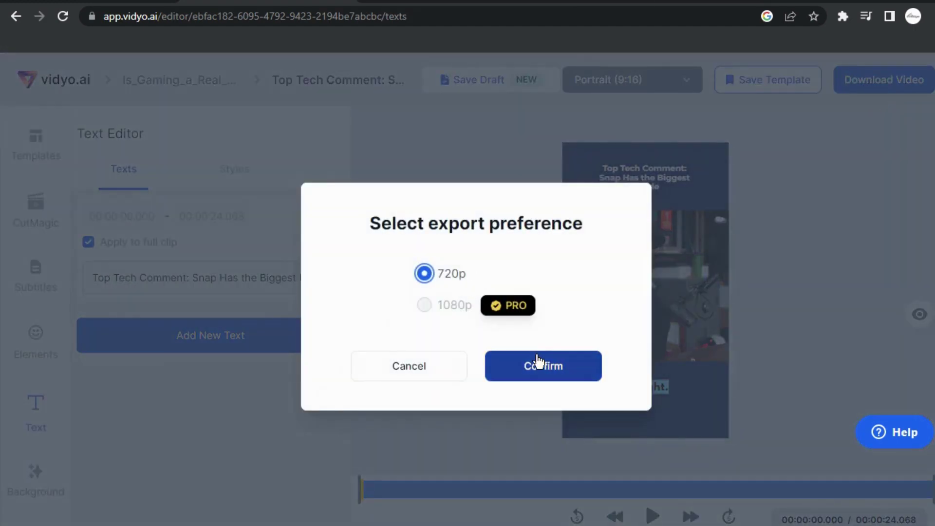
left_click(497, 367)
left_click(493, 373)
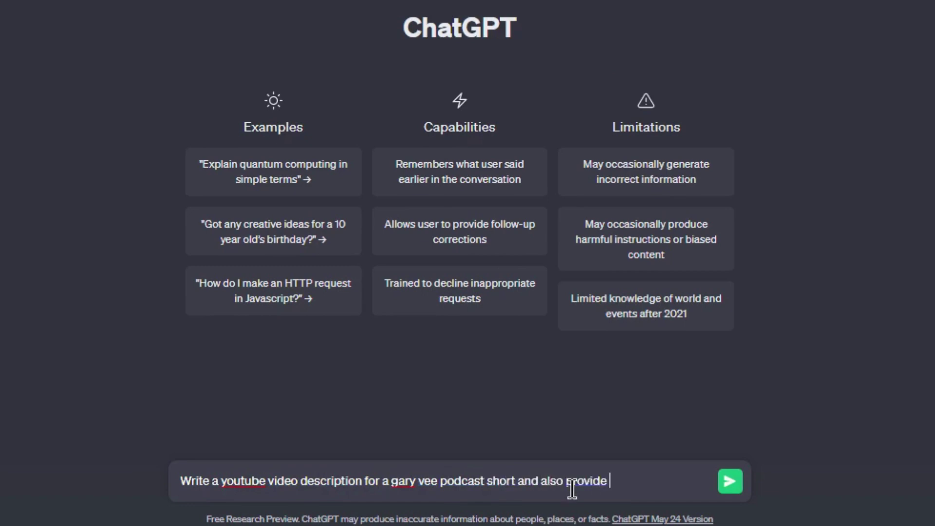
Send the description-and-tags prompt, then select the title 'Gary Vee Podcast Short: Unleashing Your Entrepreneurial Potential'.
key("Return")
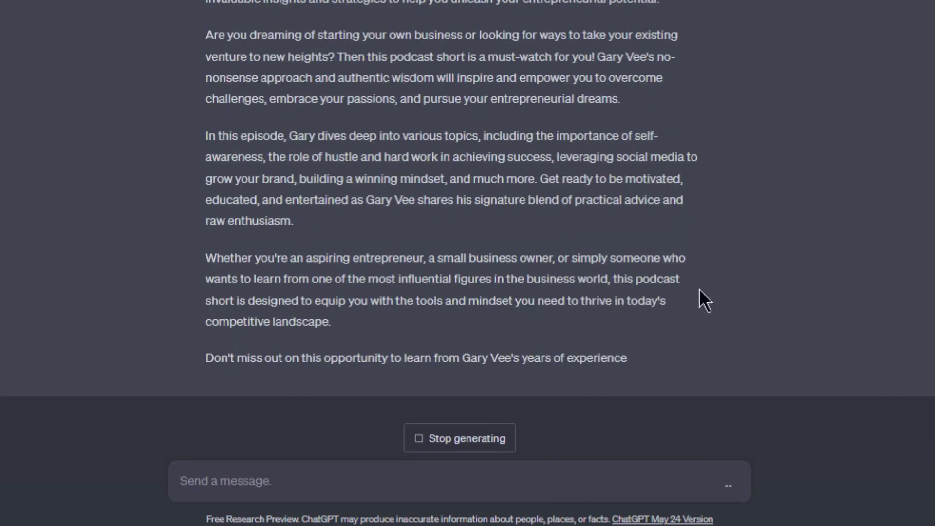
scroll(634, 244, "up", 10)
left_click_drag(290, 102, 598, 107)
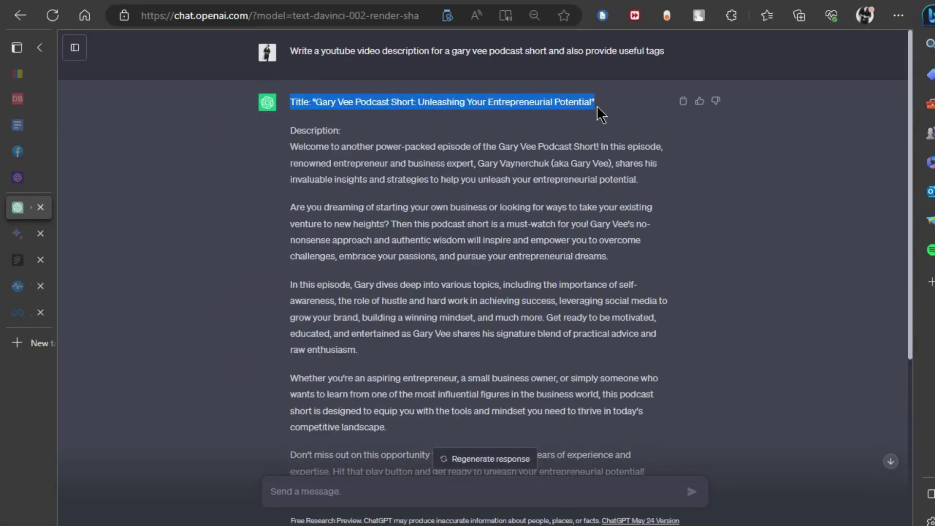
left_click(578, 106)
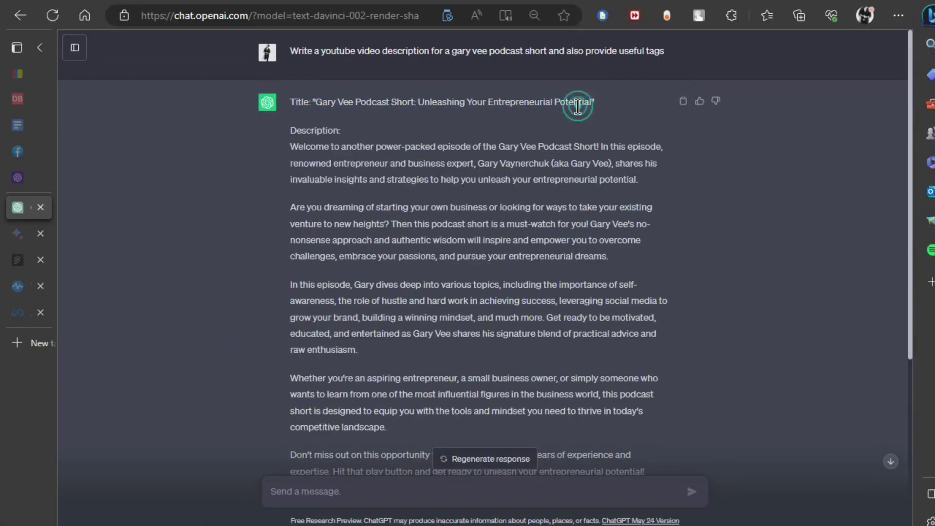
left_click_drag(316, 103, 578, 122)
key("ctrl+c")
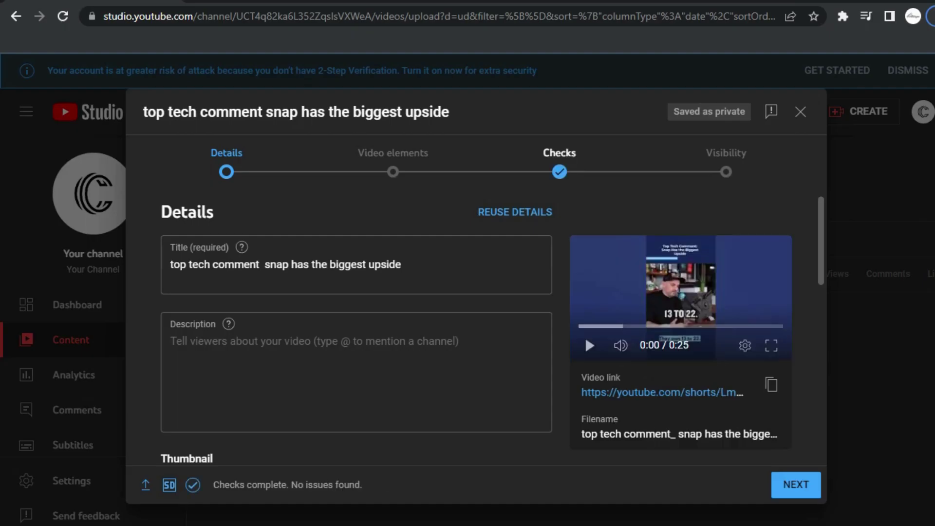
Replace the upload's title with the ChatGPT title and paste ChatGPT's description into it.
left_click(351, 278)
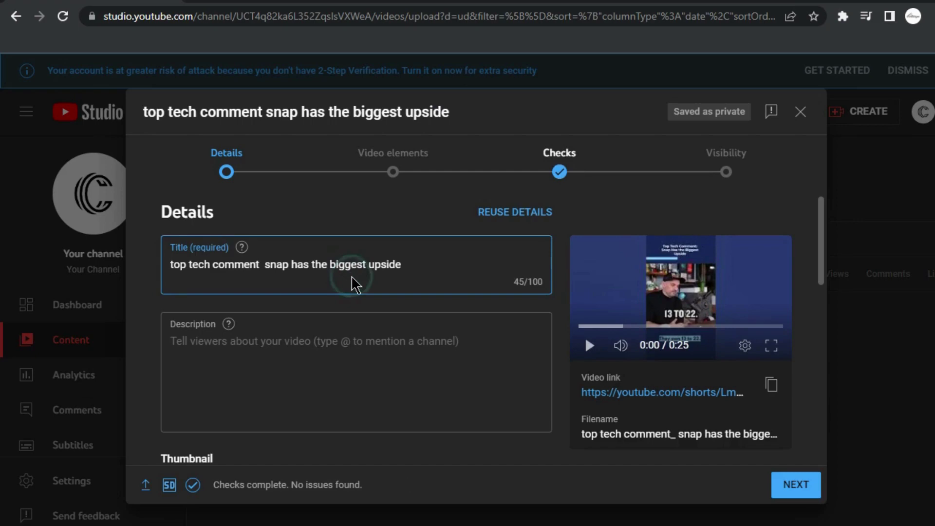
triple_click(346, 271)
key("ctrl+v")
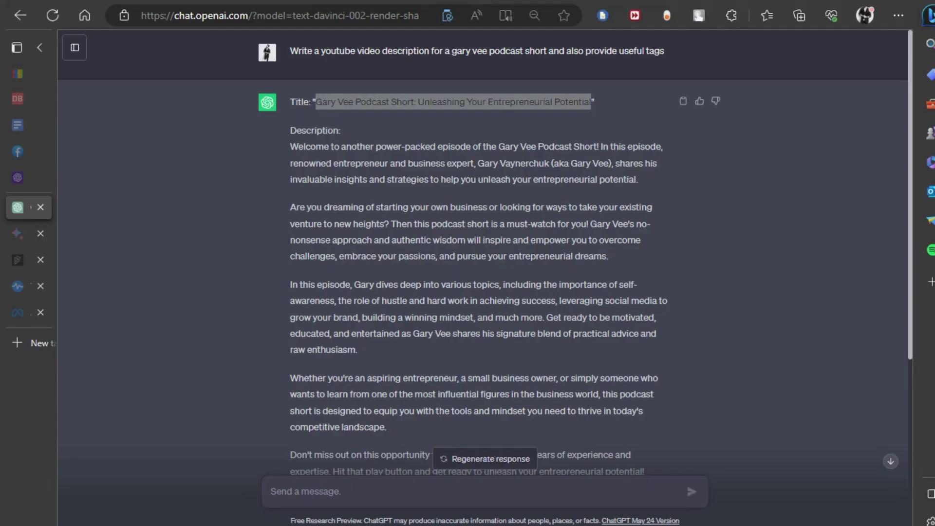
left_click_drag(291, 146, 735, 219)
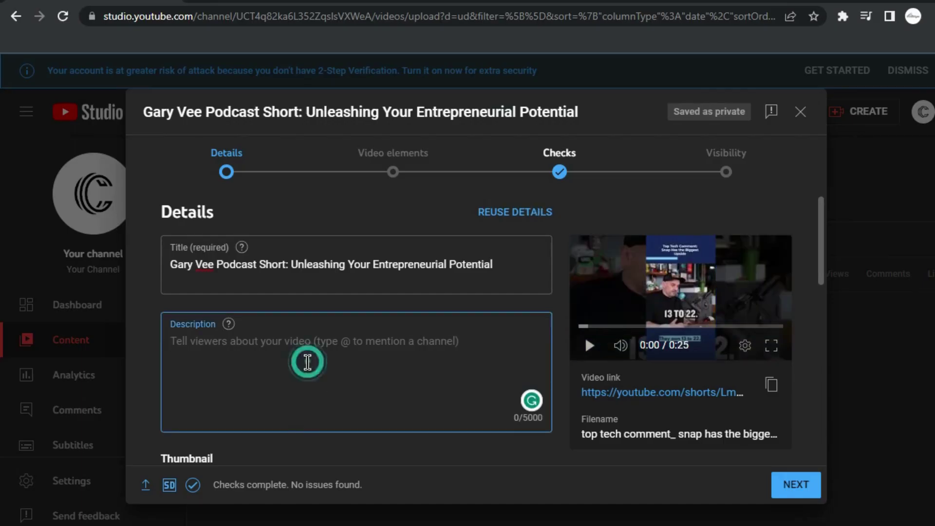
key("ctrl+v")
Mark the short not made for kids and paste ChatGPT's ten tags into Tags.
scroll(577, 292, "down", 10)
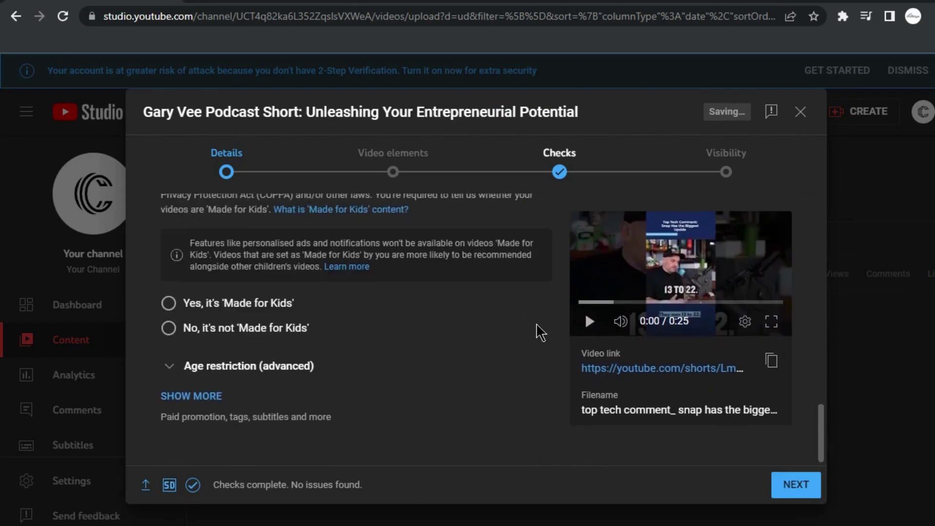
left_click(239, 329)
left_click(191, 396)
scroll(376, 360, "down", 5)
left_click(377, 359)
key("ctrl+v")
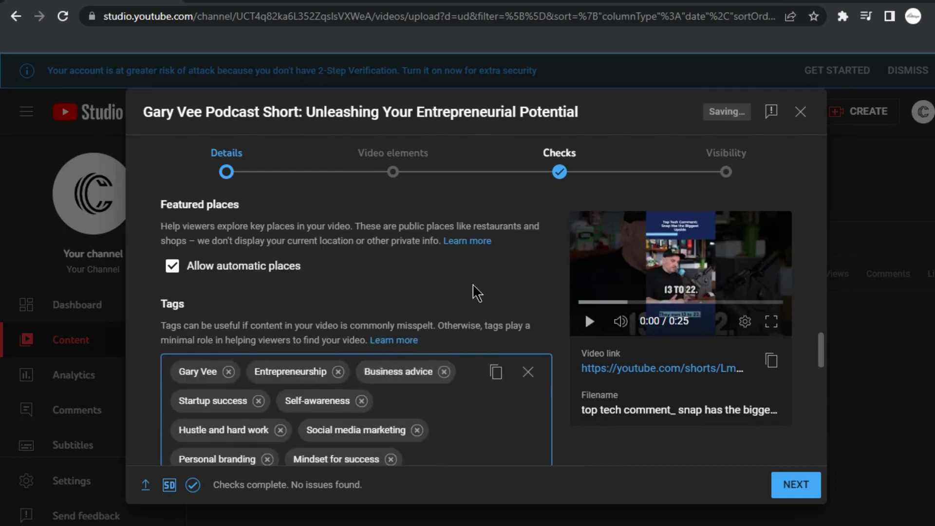
scroll(476, 292, "down", 4)
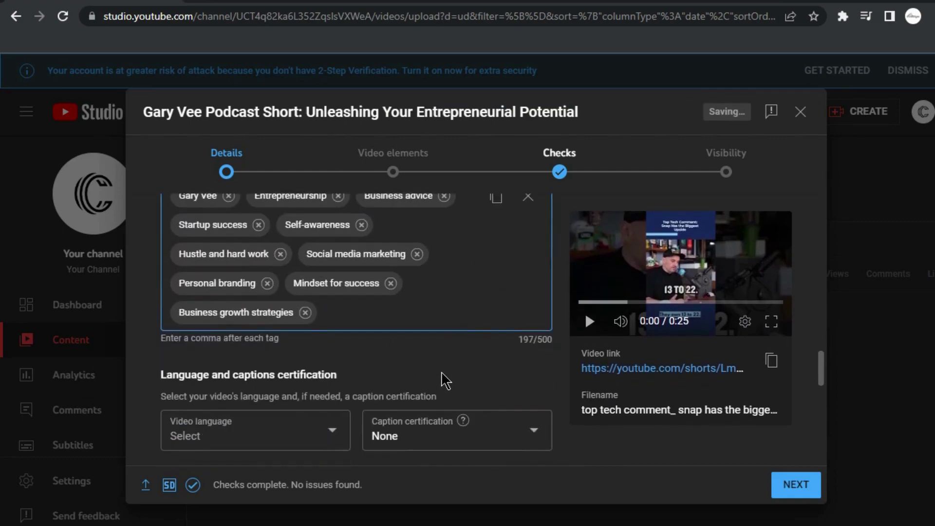